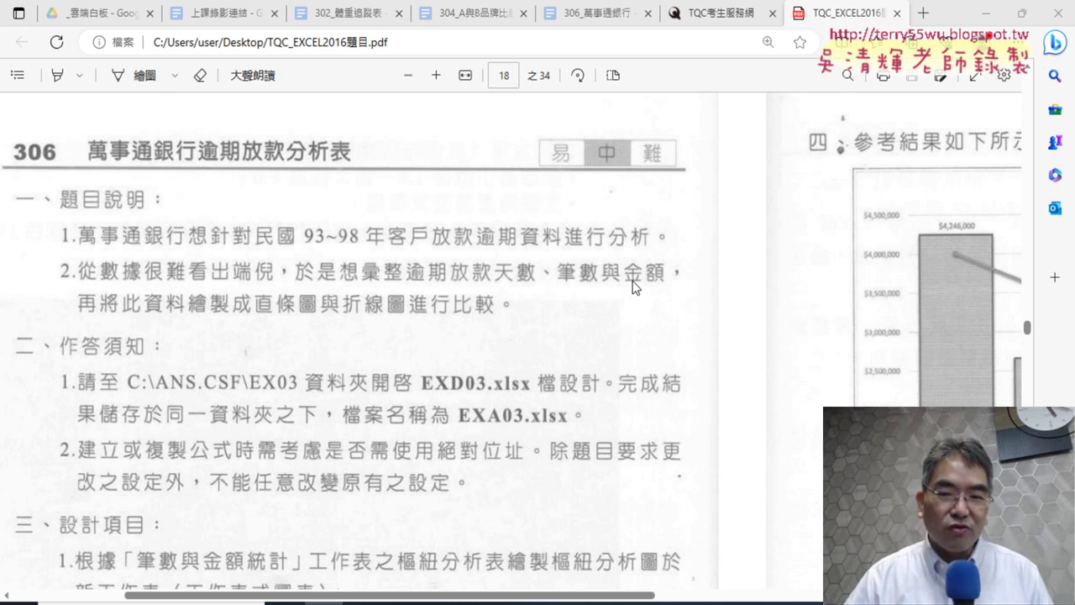
# Step: Scroll the exam PDF right to reveal the 逾期放款統計圖 reference chart on page 18
pyautogui.moveTo(574, 596); pyautogui.dragTo(919, 595)
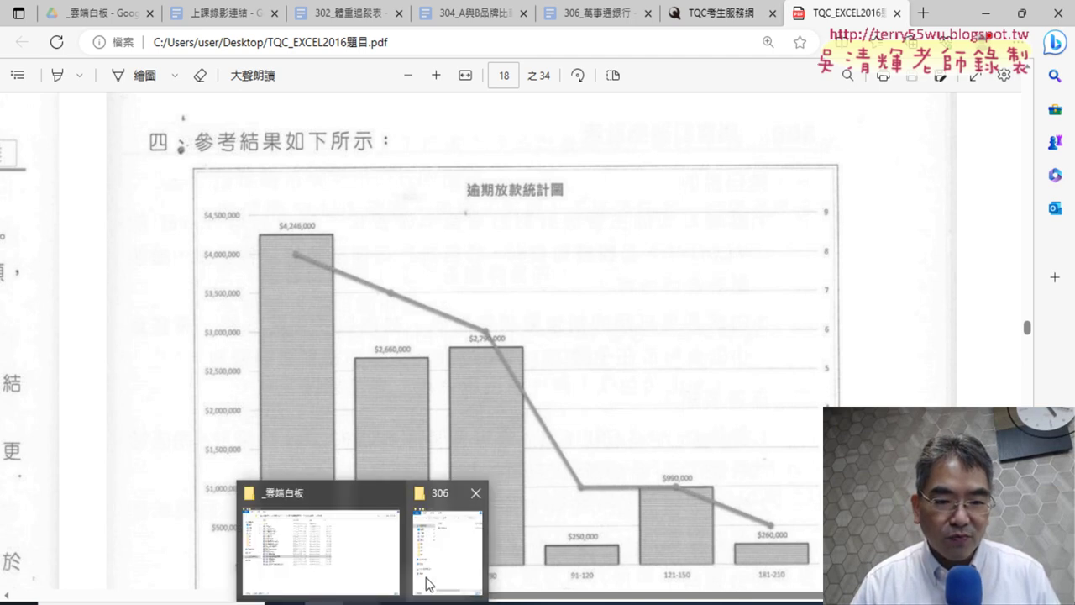
# Step: Open EXD03.xlsx from the 306 folder and enable editing
pyautogui.click(442, 562)
pyautogui.doubleClick(270, 166)
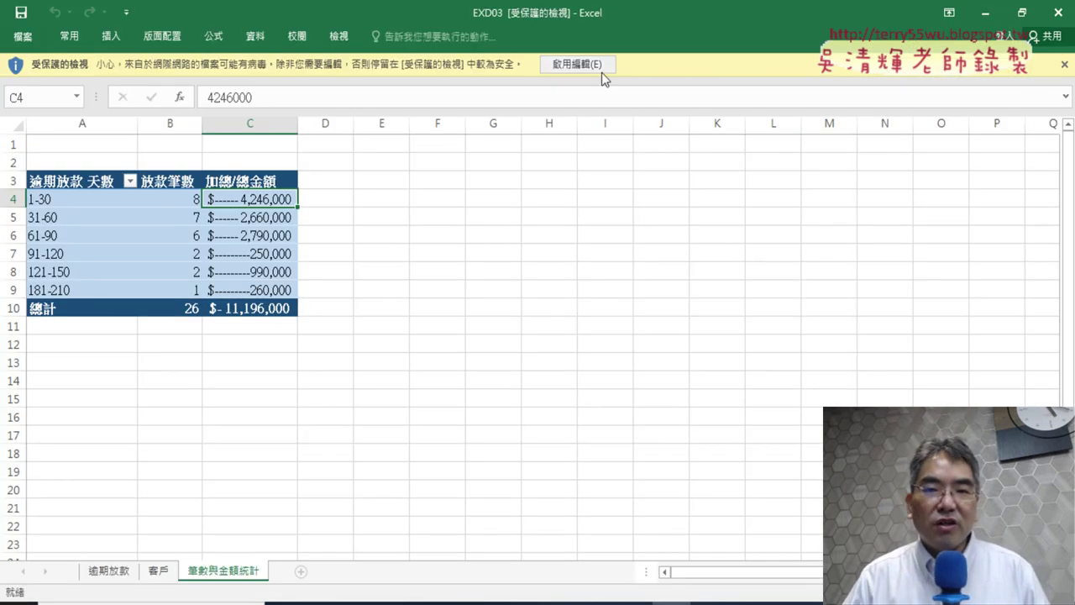
pyautogui.click(602, 69)
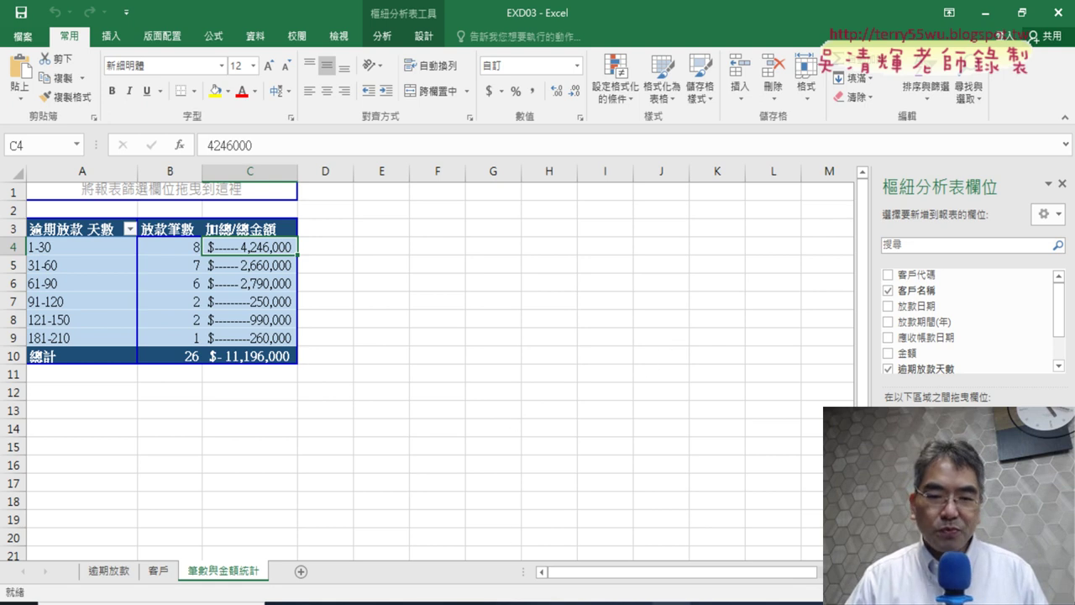
# Step: Switch to the Edge PDF showing the 逾期放款統計圖 reference chart
pyautogui.click(324, 604)
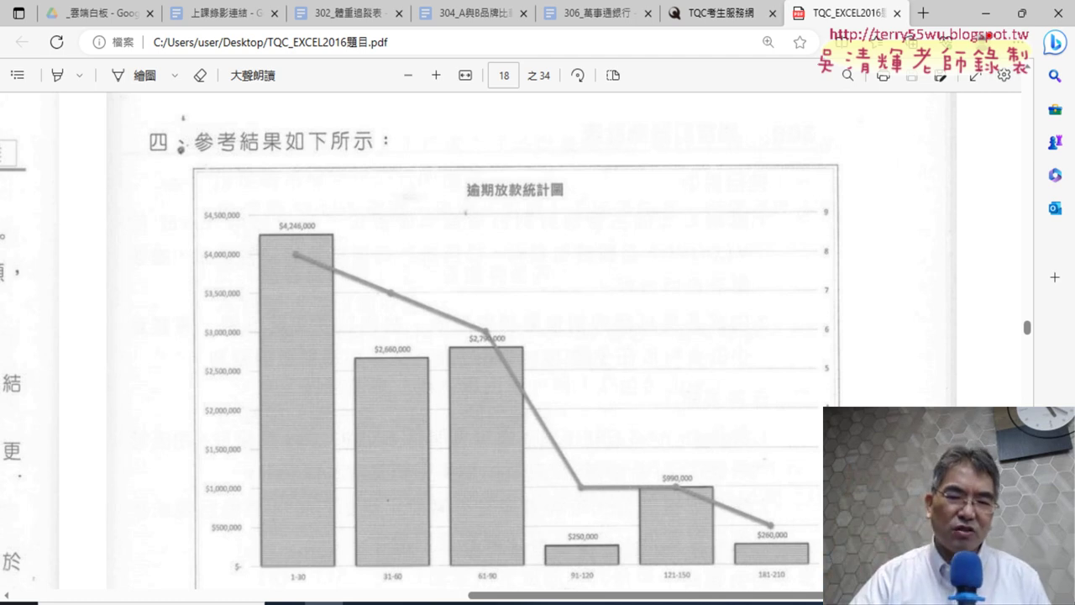
# Step: Scroll through the PDF's section 三 設計項目 to read the chart requirements
pyautogui.scroll(-1, 800, 436)
pyautogui.scroll(-2, 800, 435)
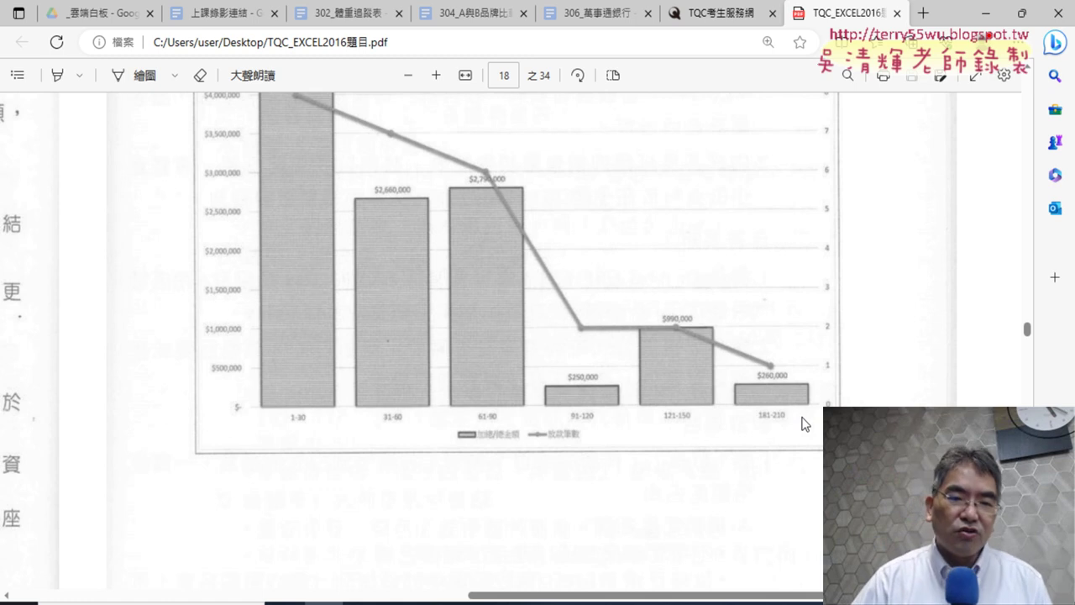
pyautogui.moveTo(575, 599); pyautogui.dragTo(198, 598)
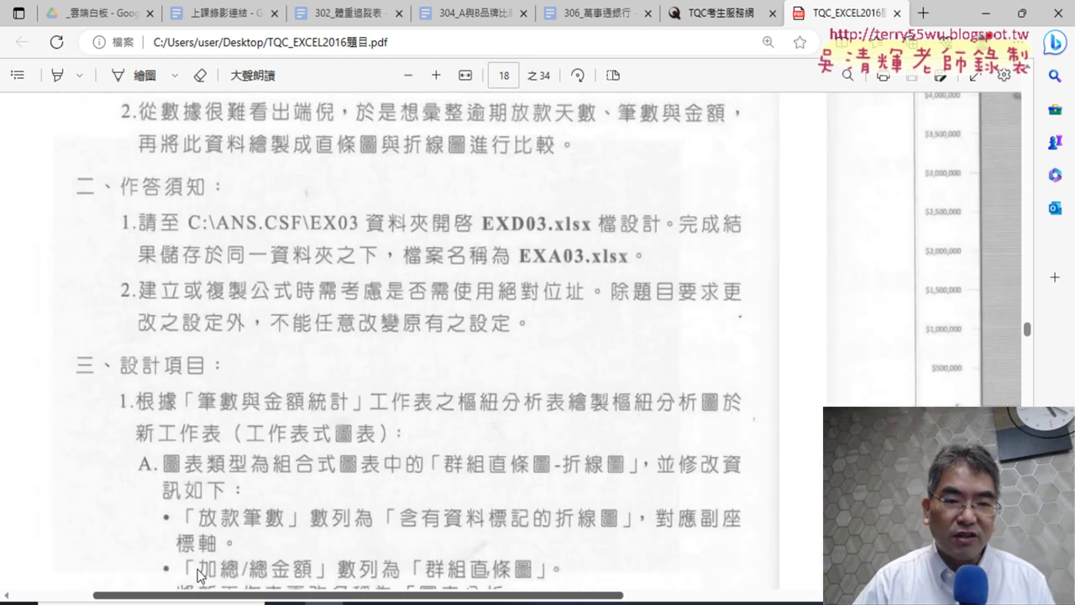
pyautogui.scroll(2, 348, 390)
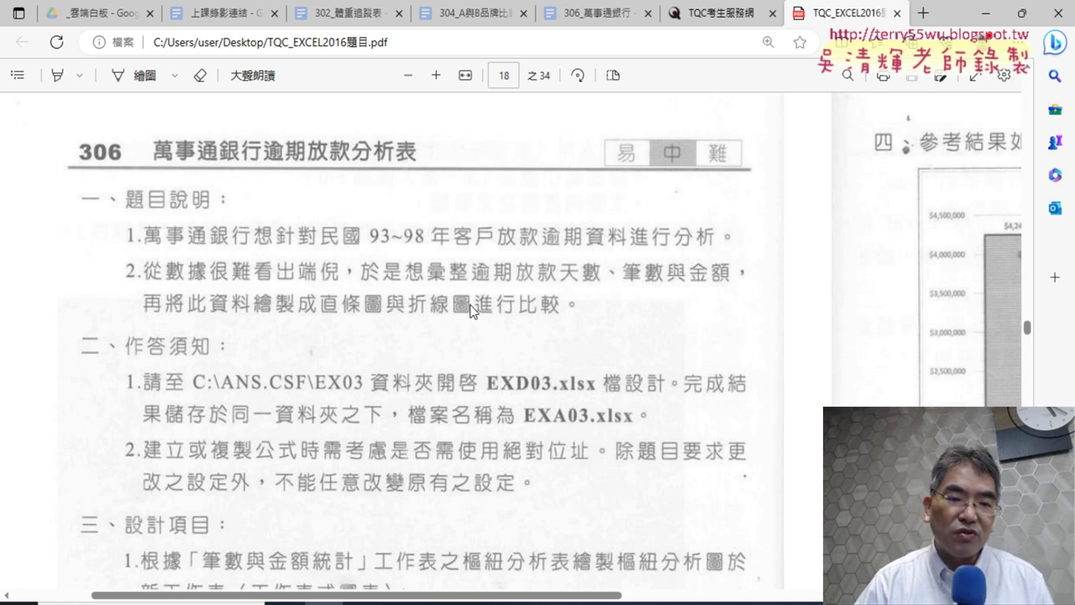
pyautogui.scroll(-3, 471, 311)
pyautogui.scroll(-2, 470, 312)
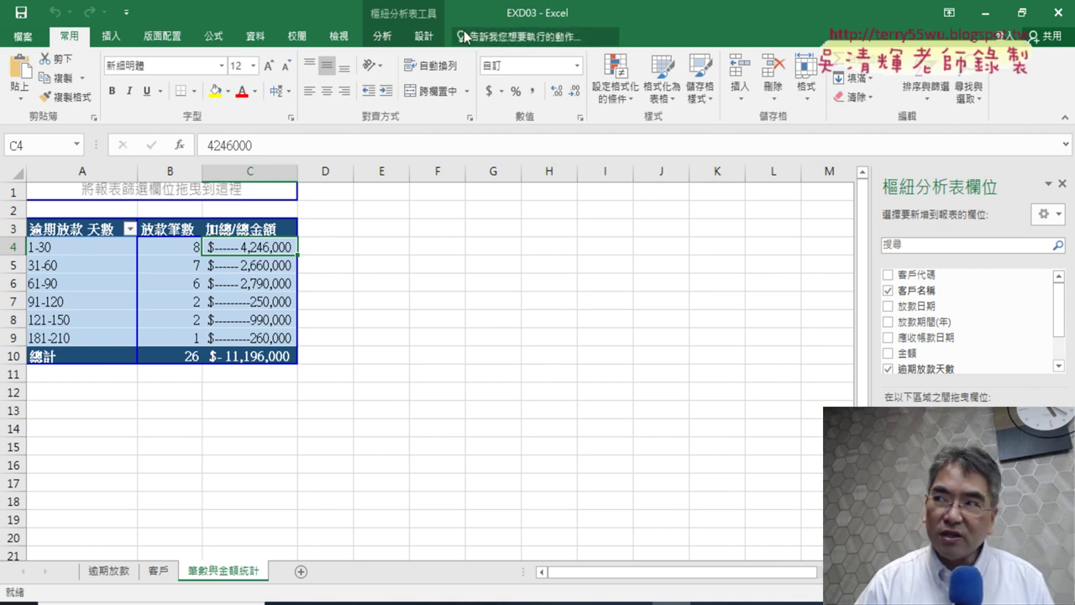
# Step: Browse the 逾期放款 sheet and its column G overdue days, then view the 客戶 sheet
pyautogui.click(111, 575)
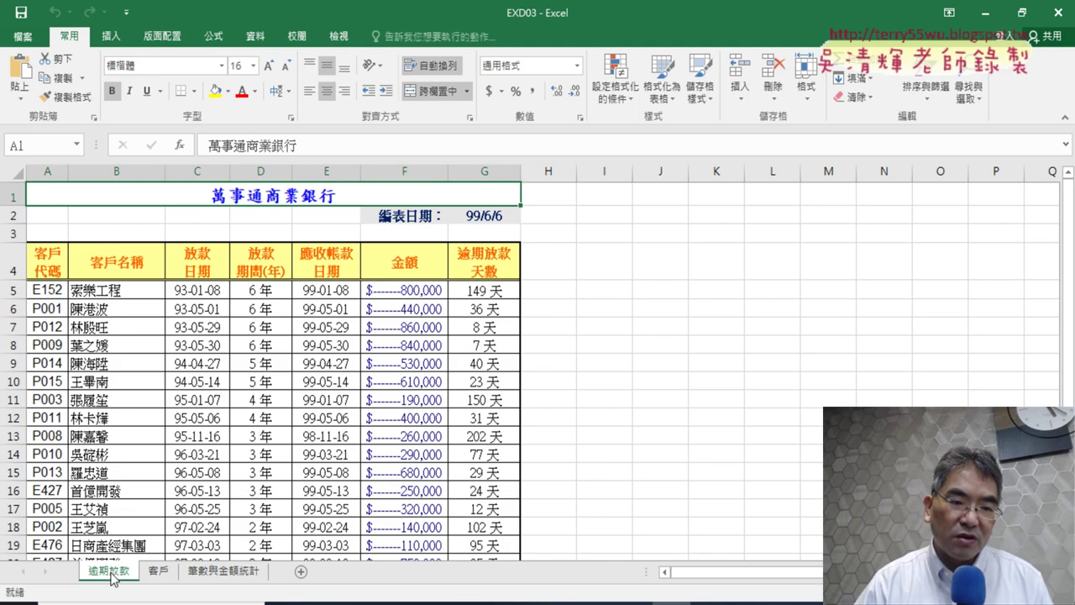
pyautogui.scroll(-2, 143, 508)
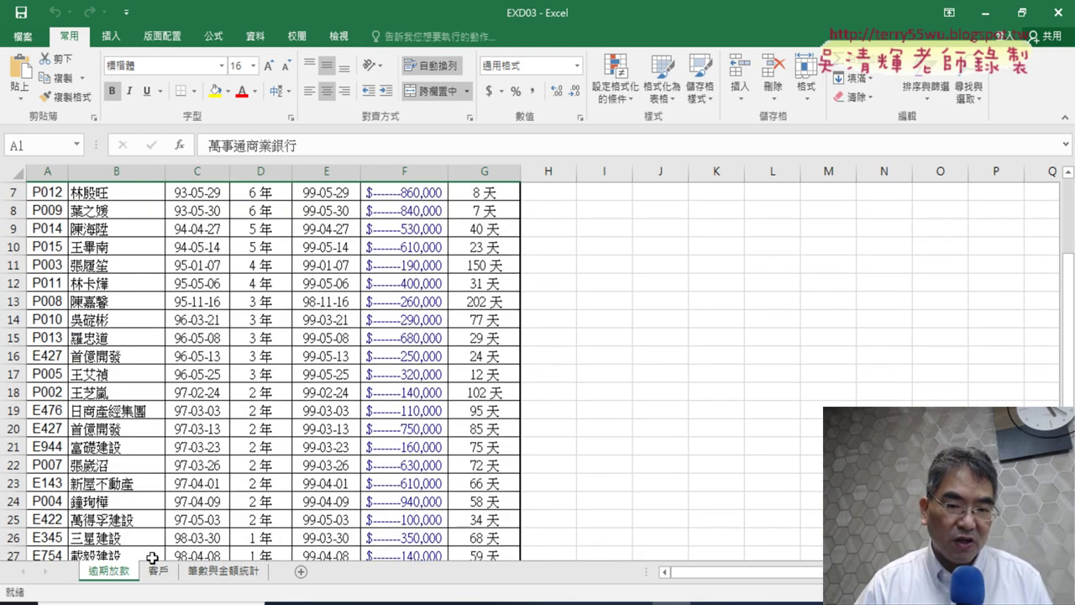
pyautogui.scroll(-3, 154, 554)
pyautogui.scroll(3, 154, 555)
pyautogui.scroll(2, 154, 555)
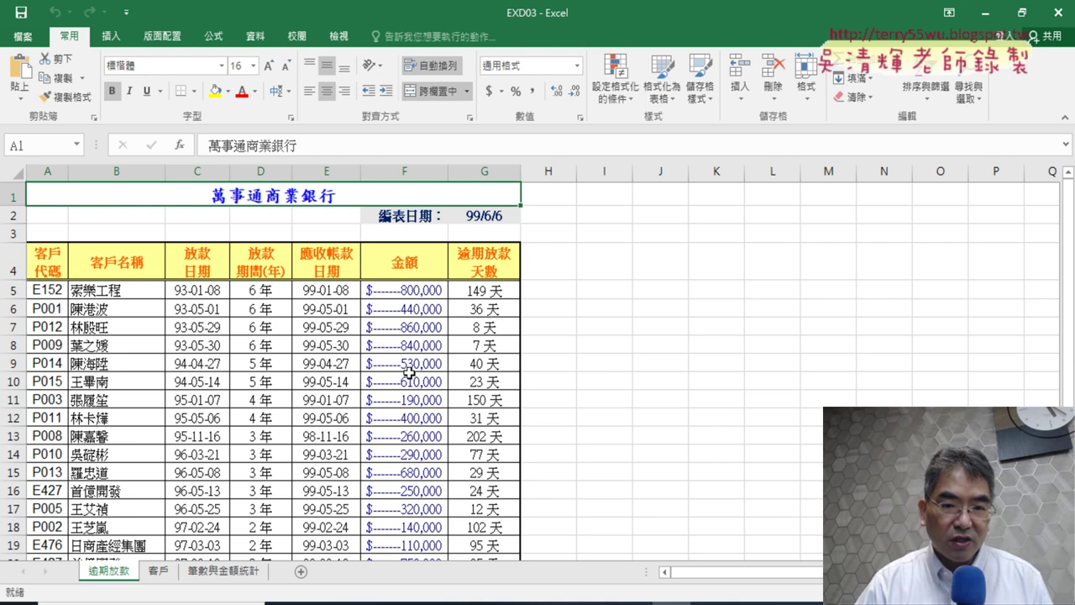
pyautogui.click(499, 171)
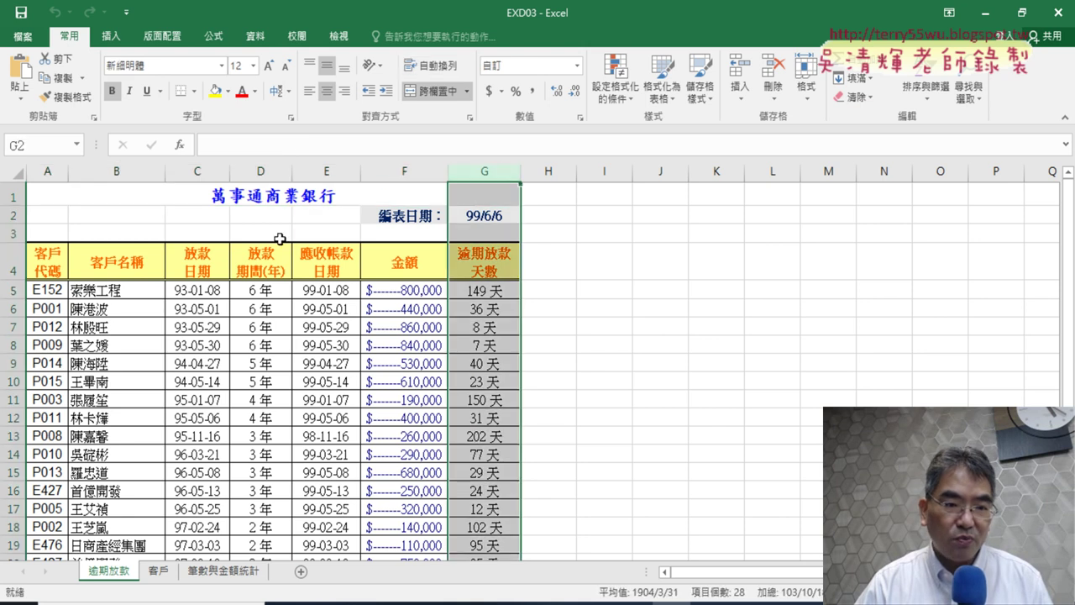
pyautogui.scroll(-3, 447, 336)
pyautogui.scroll(-3, 448, 344)
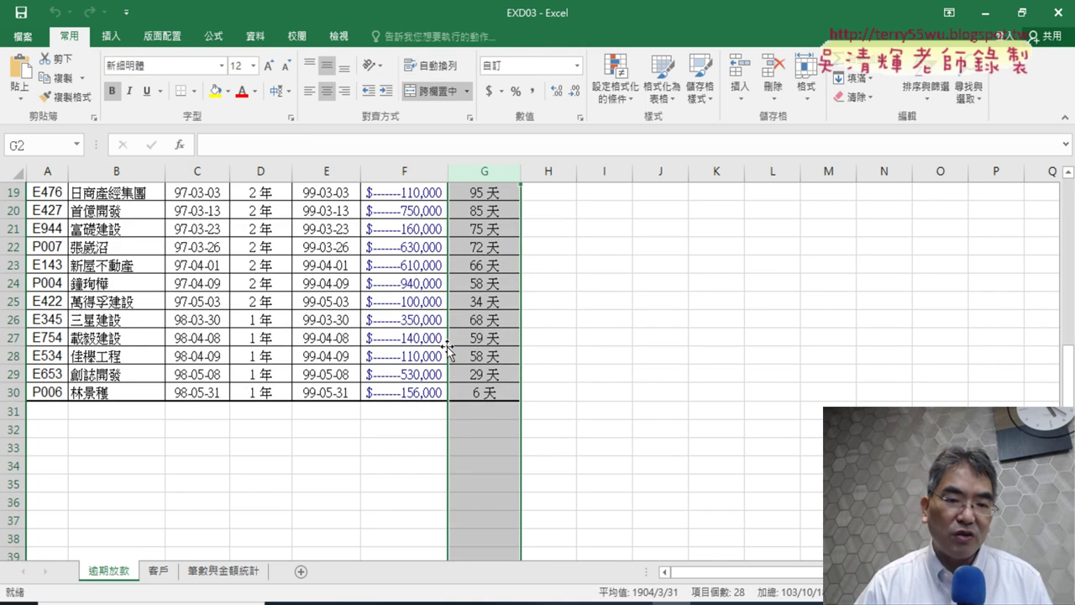
pyautogui.scroll(2, 447, 349)
pyautogui.click(156, 576)
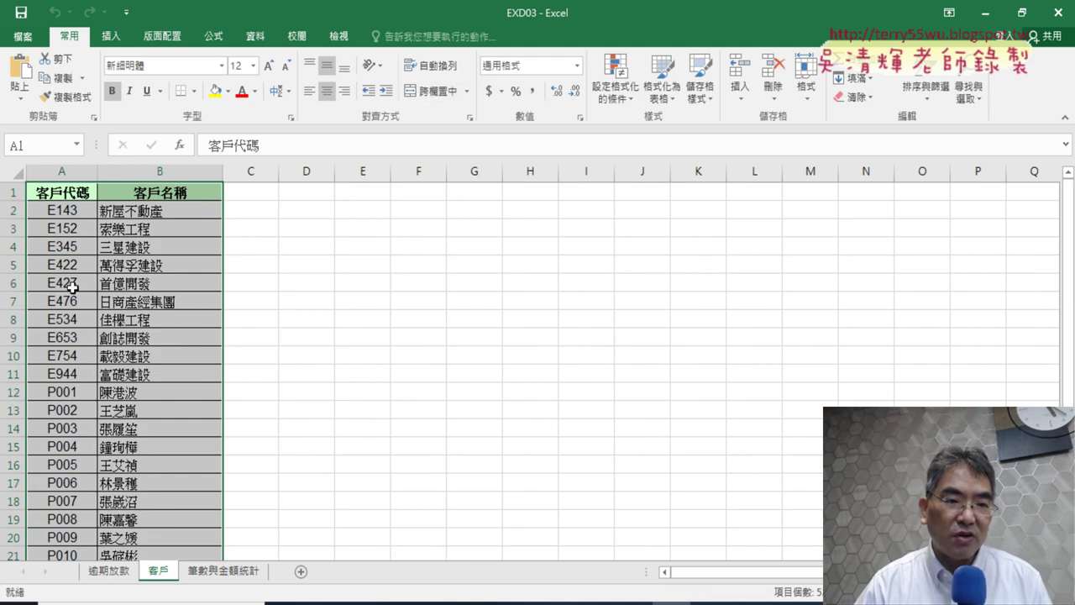
# Step: Check the 筆數與金額統計 pivot table's field list, then glance at the 客戶 and 逾期放款 sheets
pyautogui.click(235, 575)
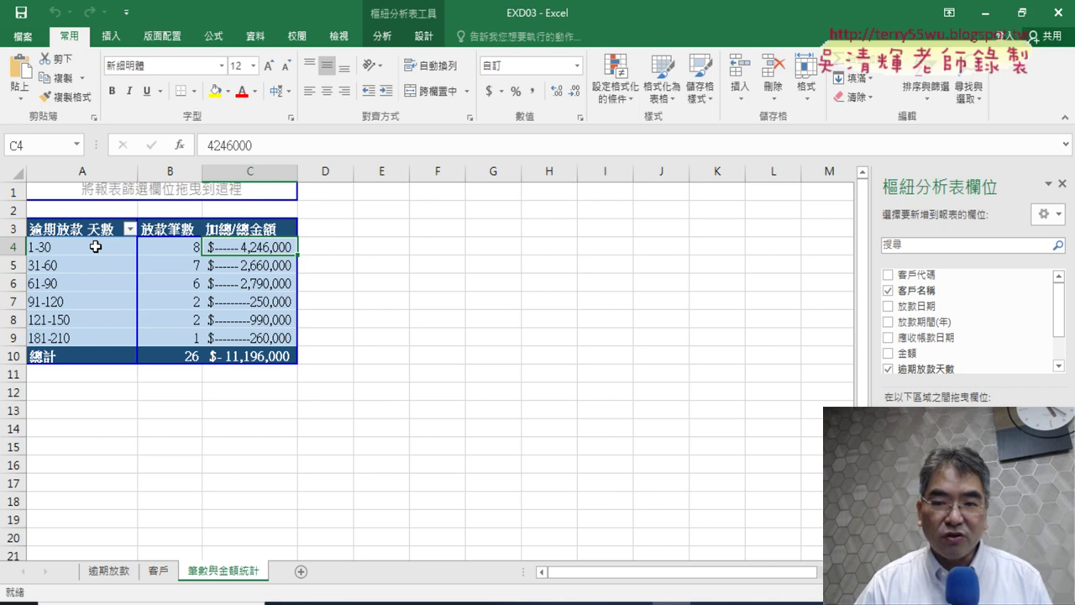
pyautogui.moveTo(1060, 312); pyautogui.dragTo(1064, 304)
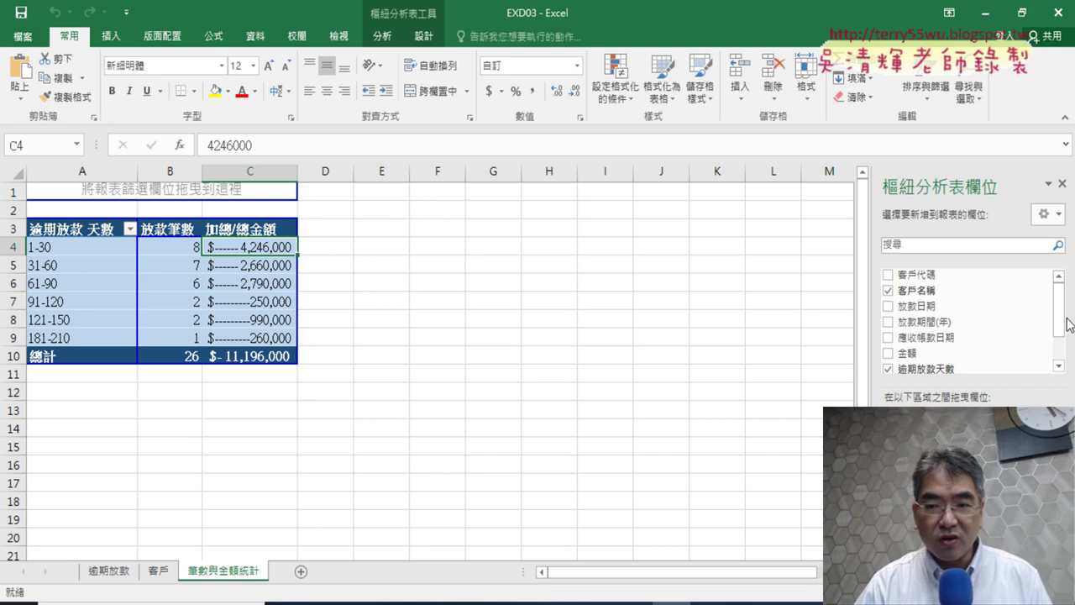
pyautogui.scroll(-1, 950, 361)
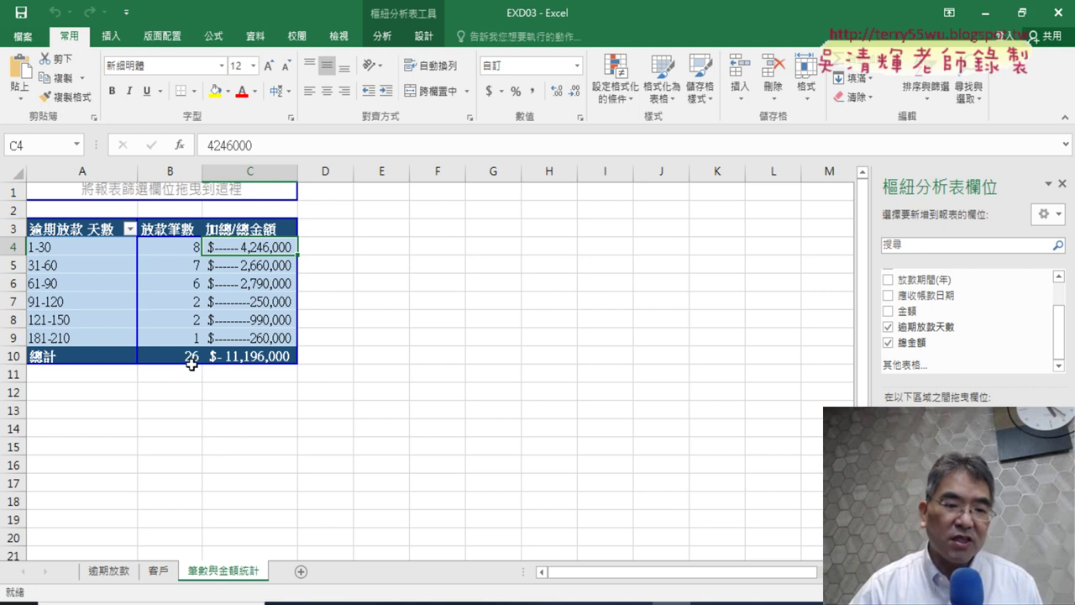
pyautogui.click(159, 573)
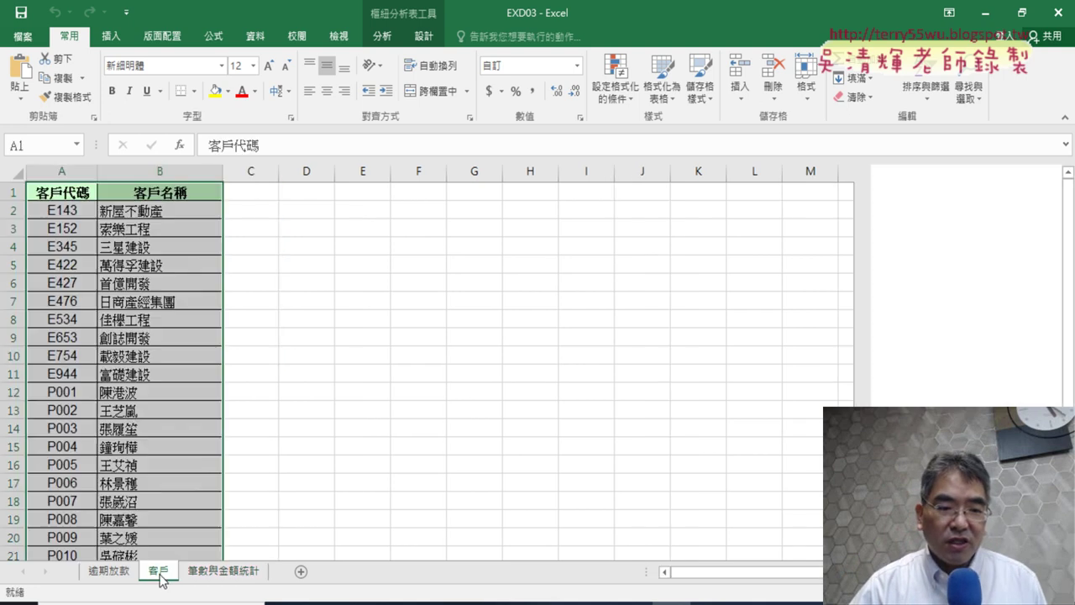
pyautogui.click(110, 574)
pyautogui.click(361, 603)
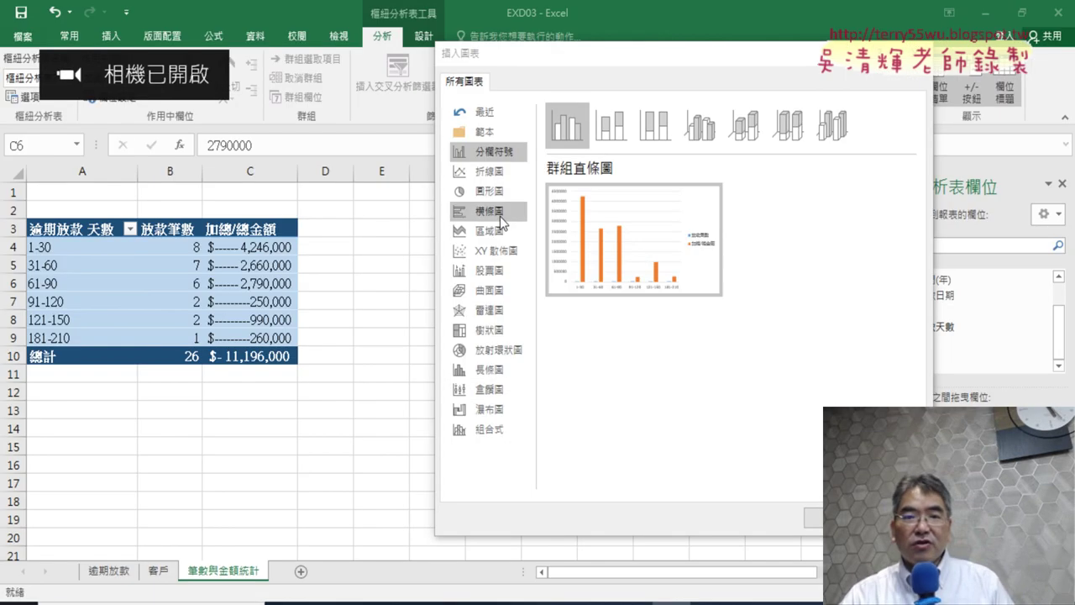
# Step: In the Insert Chart dialog, choose the Combo (組合式) chart type
pyautogui.moveTo(654, 64); pyautogui.dragTo(536, 121)
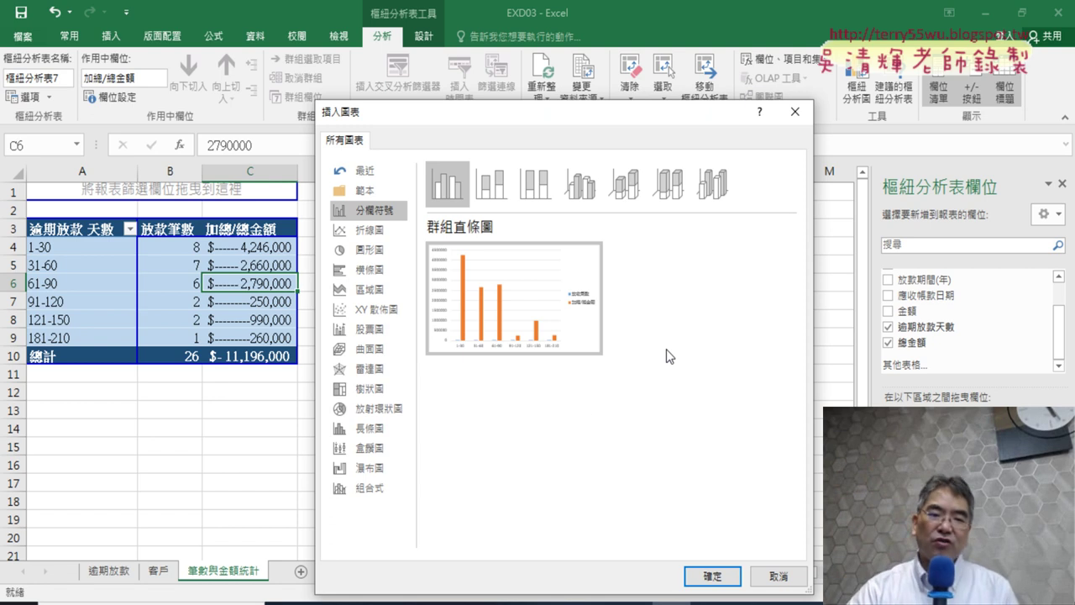
pyautogui.click(380, 496)
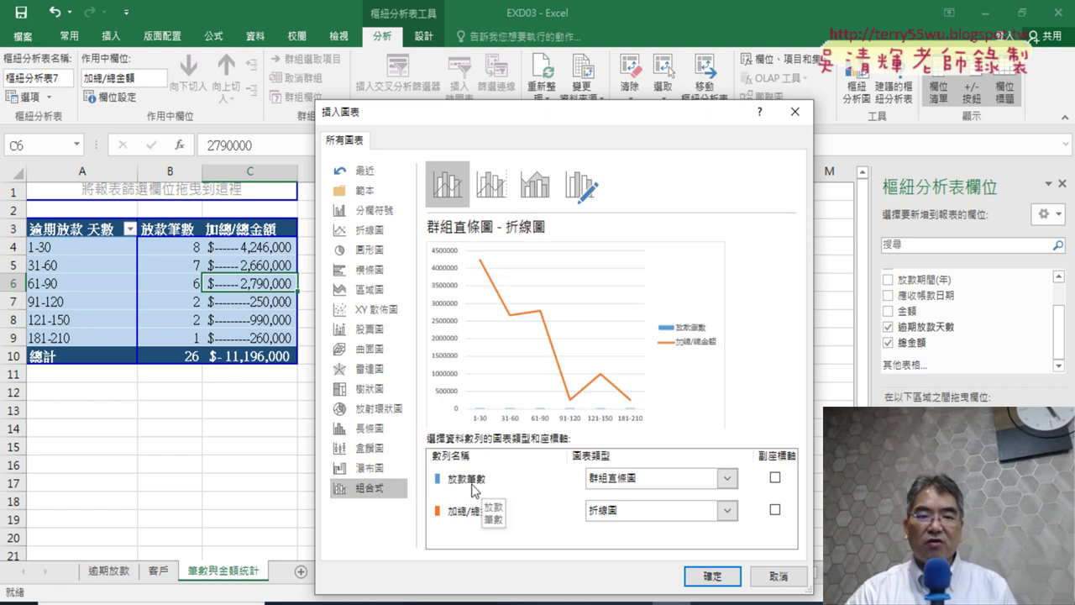
pyautogui.click(645, 485)
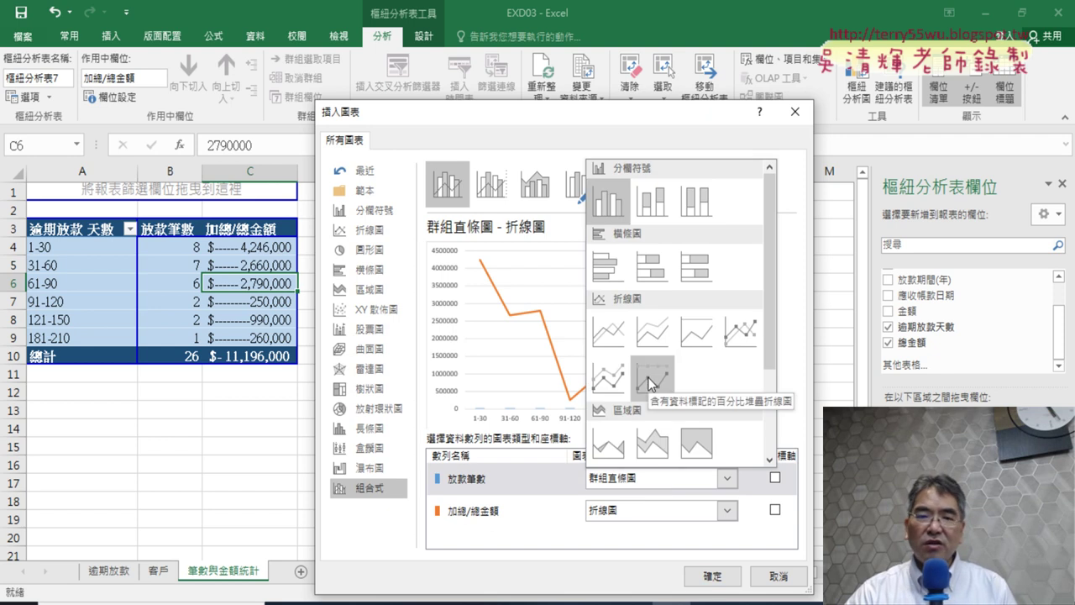
pyautogui.hotkey('alt', 'Tab')
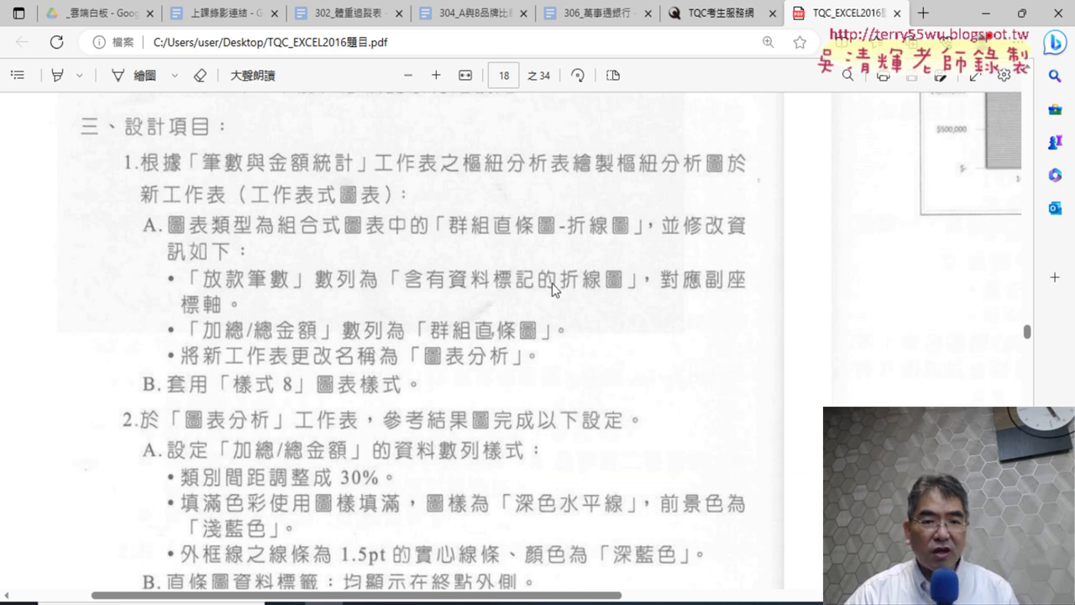
# Step: Set 放款筆數 to Line with Markers on the secondary axis and 加總/總金額 to Clustered Column
pyautogui.click(986, 14)
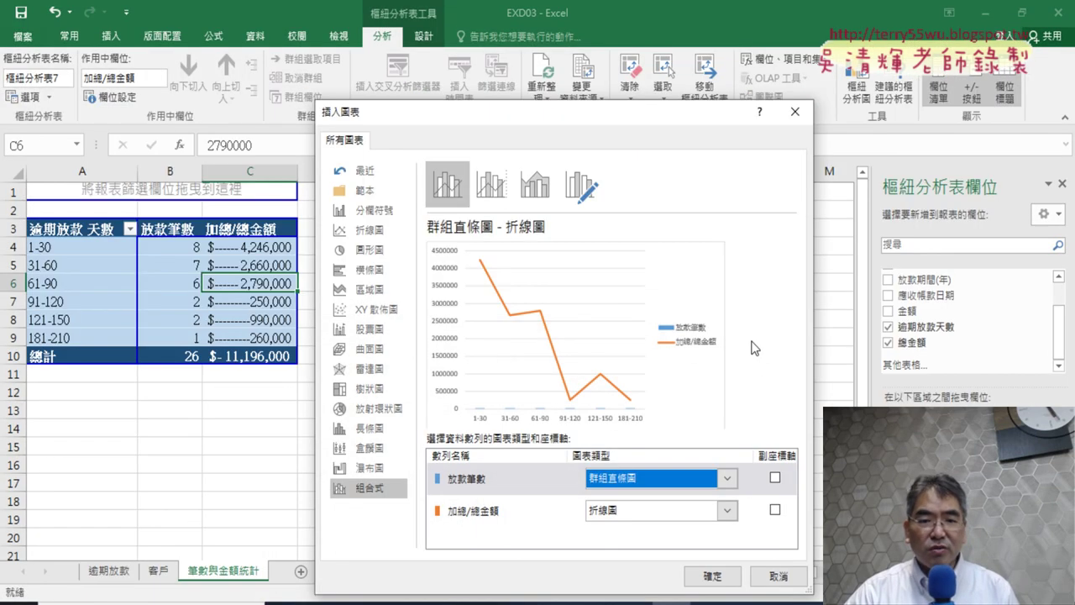
pyautogui.click(665, 480)
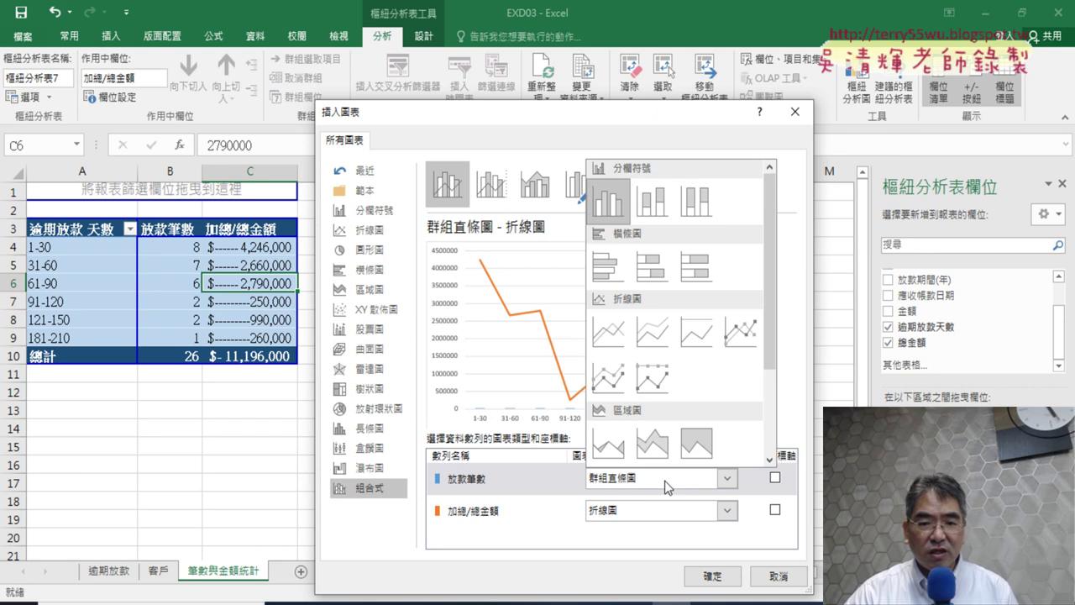
pyautogui.click(739, 344)
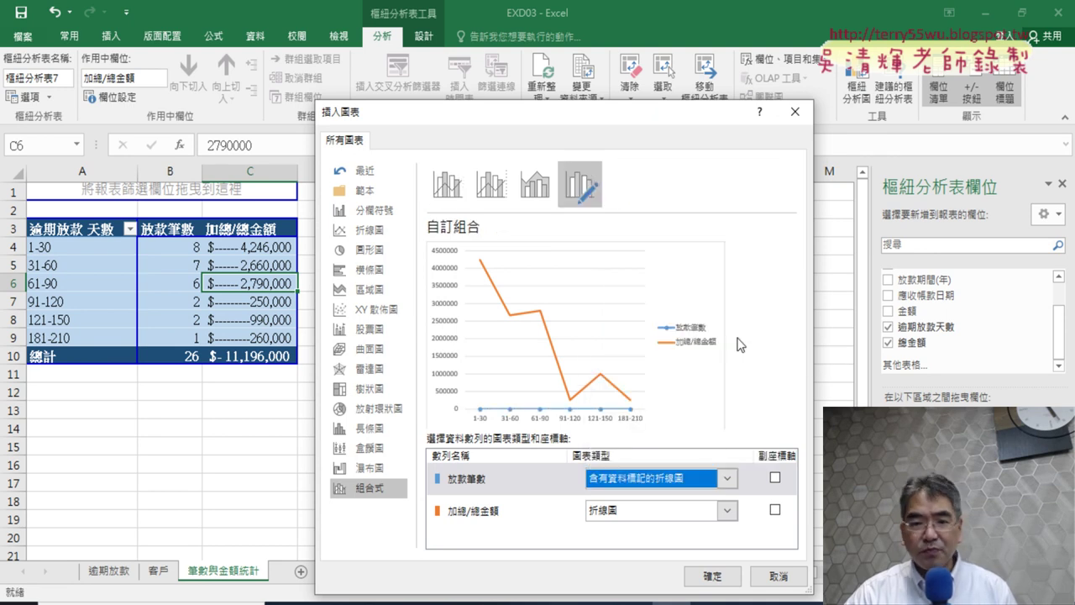
pyautogui.click(628, 509)
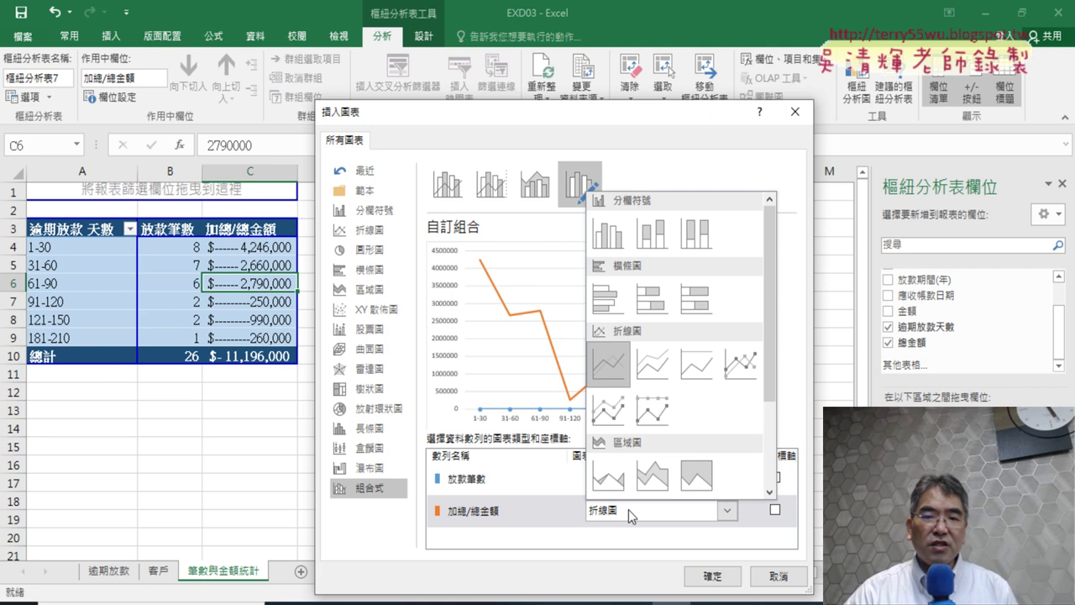
pyautogui.click(608, 234)
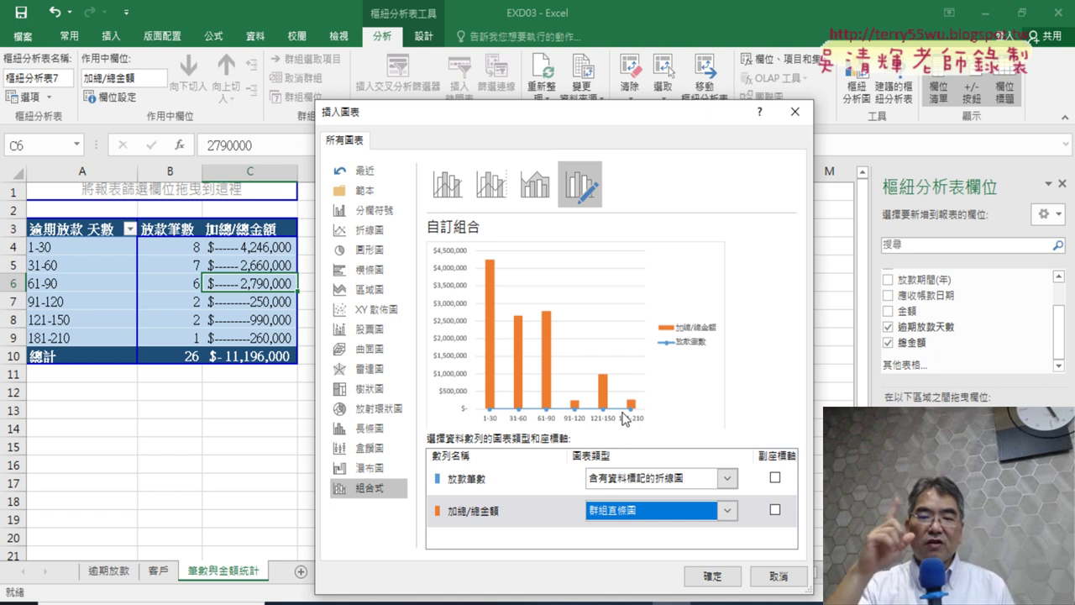
pyautogui.click(471, 486)
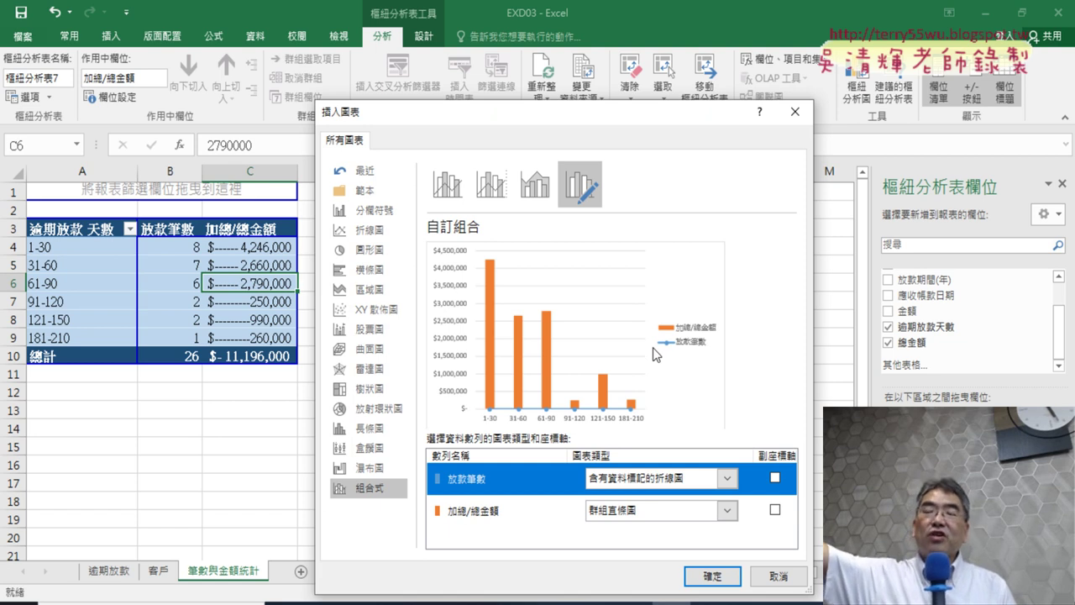
pyautogui.click(775, 478)
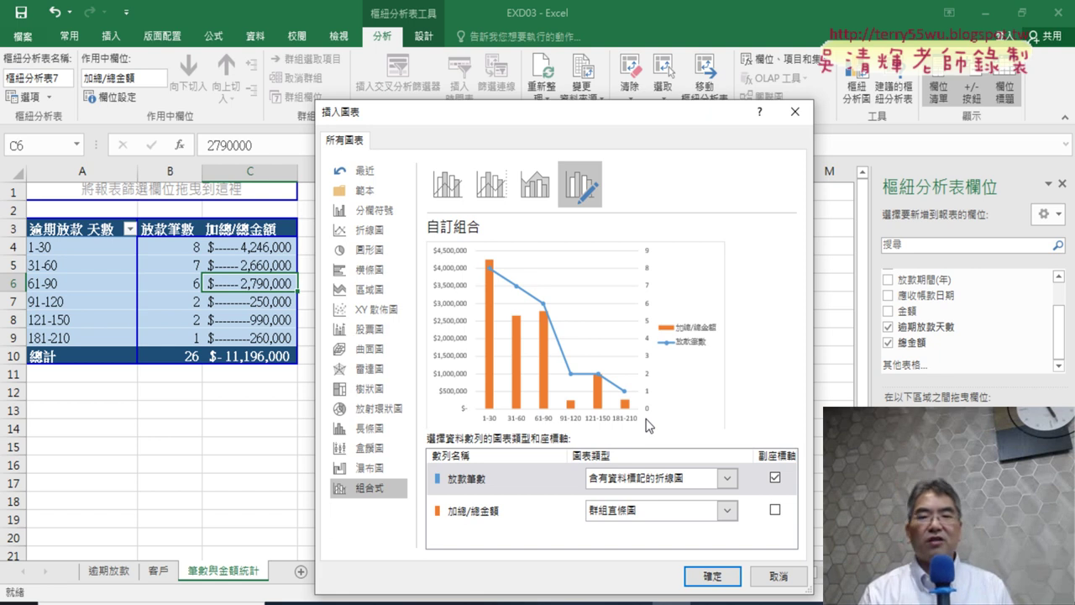
# Step: Insert the combo pivot chart, move it beside the pivot table, and enlarge it
pyautogui.click(714, 577)
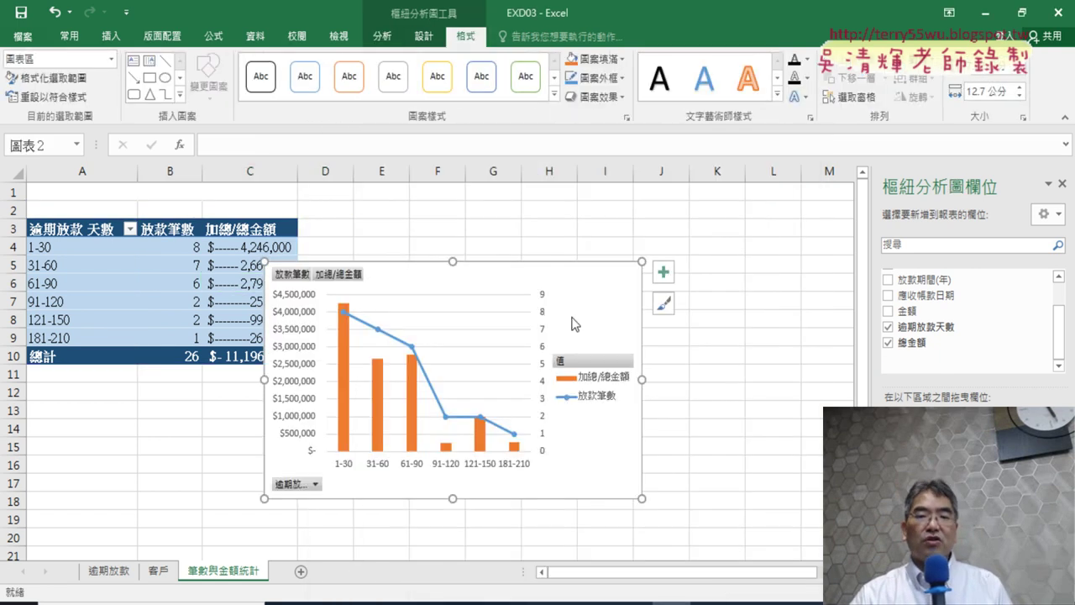
pyautogui.moveTo(516, 278); pyautogui.dragTo(565, 218)
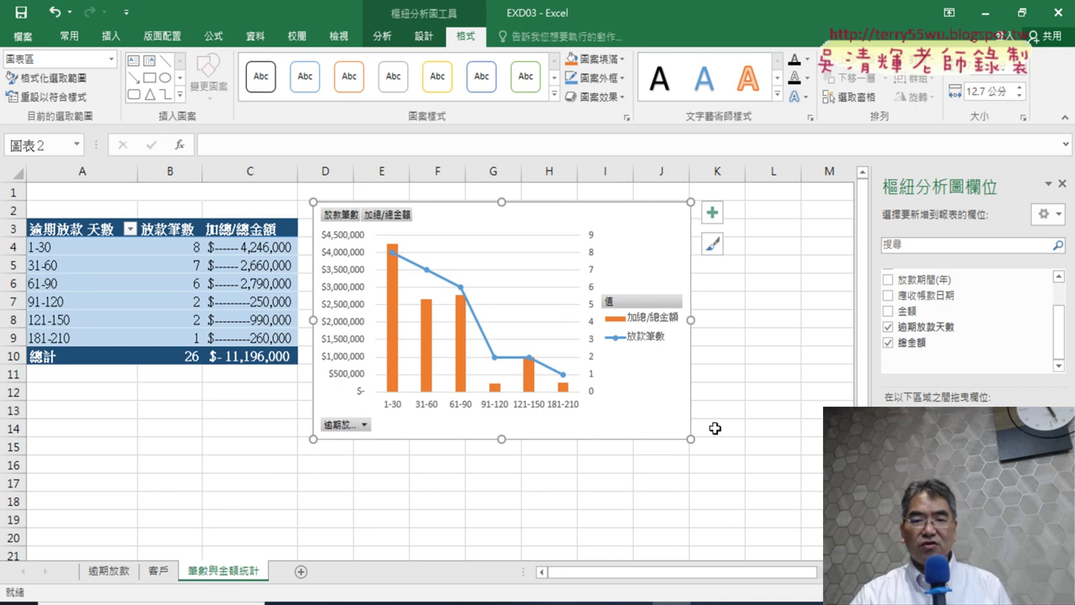
pyautogui.moveTo(690, 439); pyautogui.dragTo(831, 522)
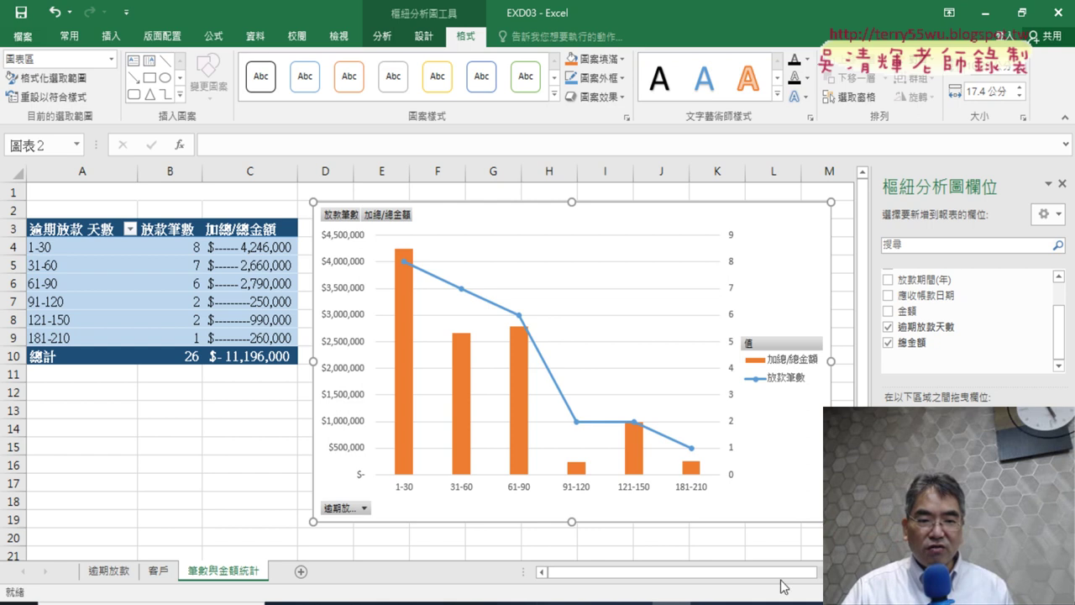
# Step: Scroll the exam PDF to section 三、設計項目 to read the remaining chart requirements
pyautogui.hotkey('alt', 'Tab')
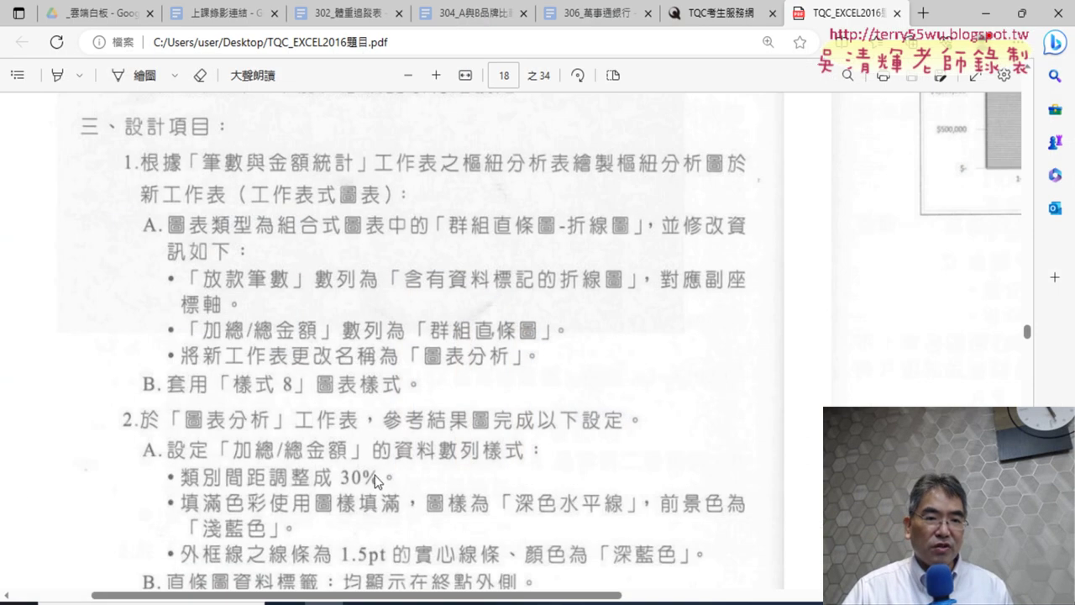
pyautogui.scroll(1, 375, 474)
pyautogui.scroll(3, 379, 467)
pyautogui.scroll(1, 380, 467)
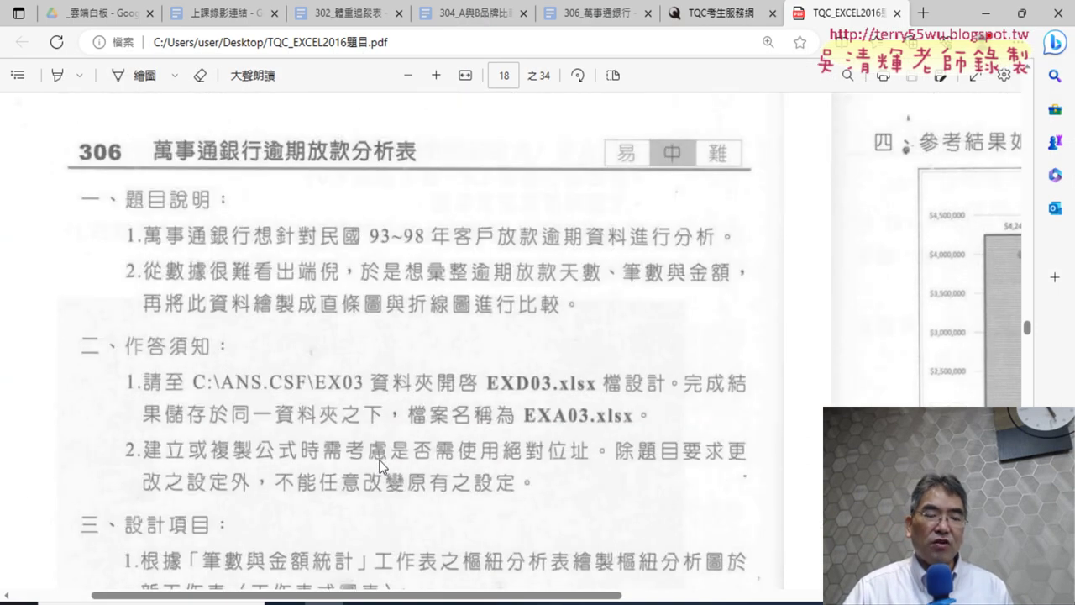
pyautogui.scroll(-1, 379, 467)
pyautogui.scroll(-2, 379, 467)
pyautogui.scroll(-1, 382, 462)
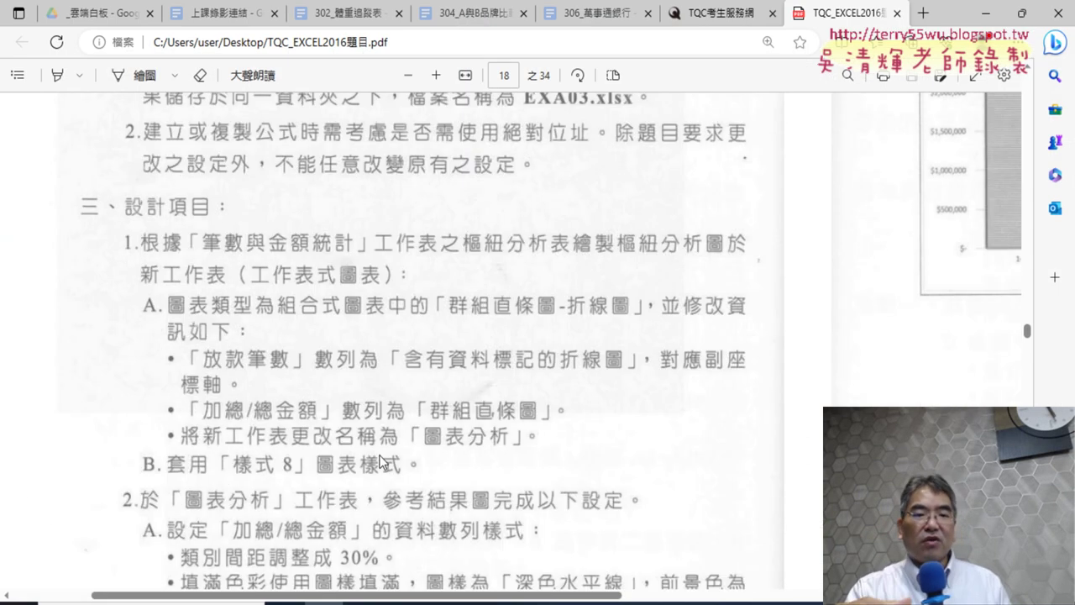